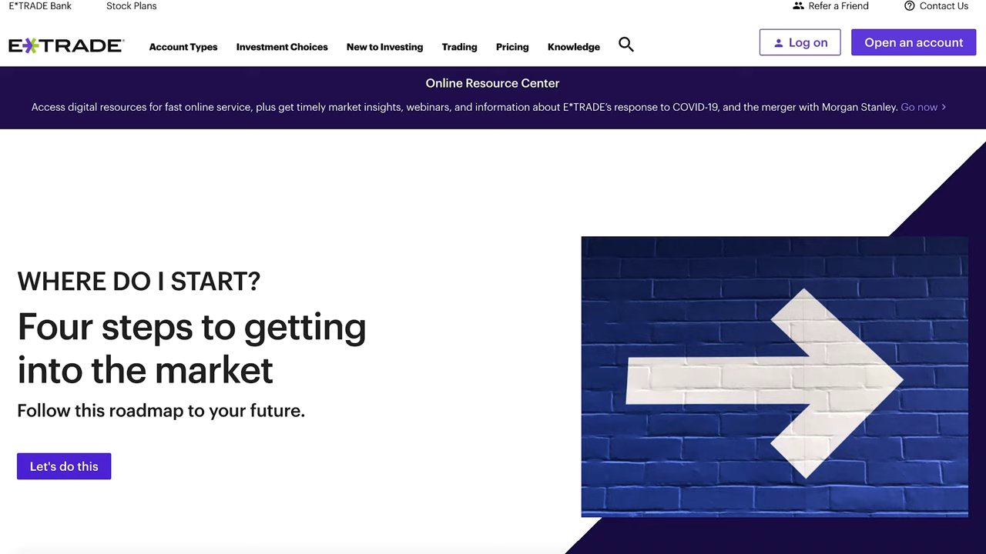
- Start a new account application with Open an account on the E*TRADE home page
click(905, 52)
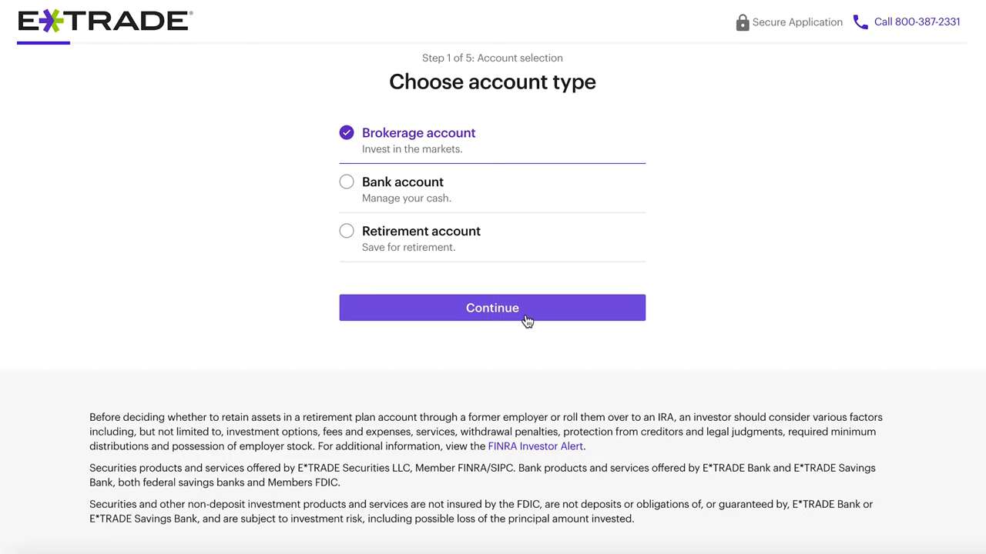
- Choose a Brokerage account, keep Individual account, and answer No to being an existing customer
click(405, 247)
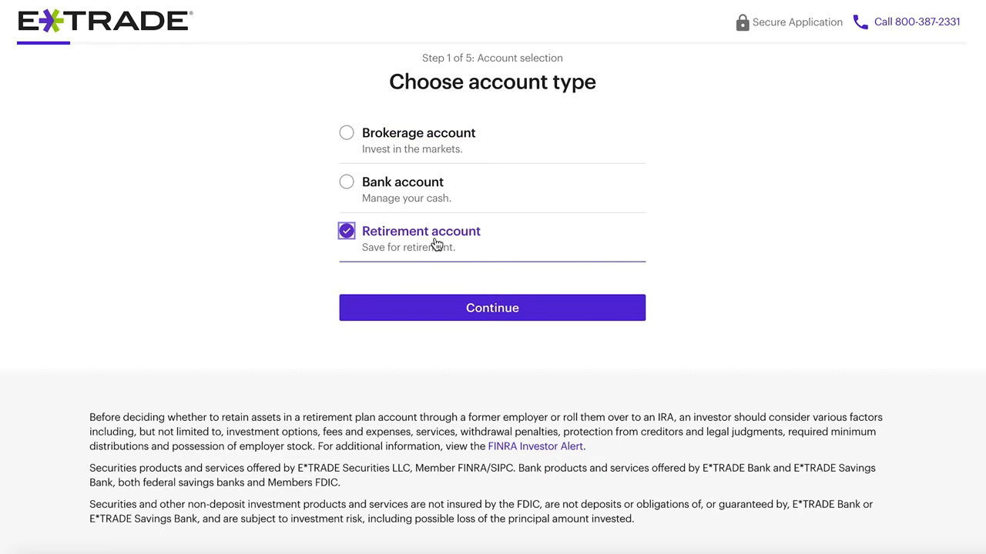
click(406, 148)
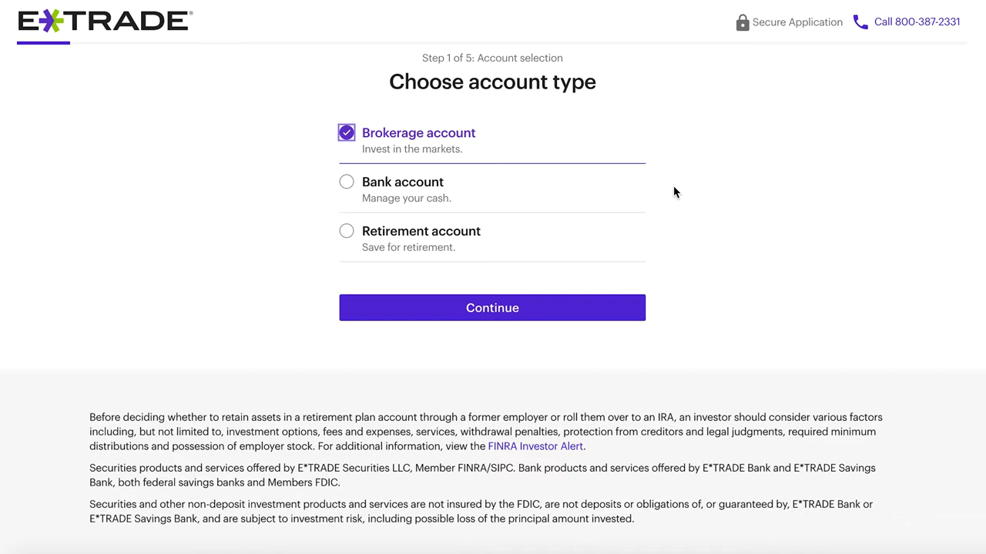
click(517, 314)
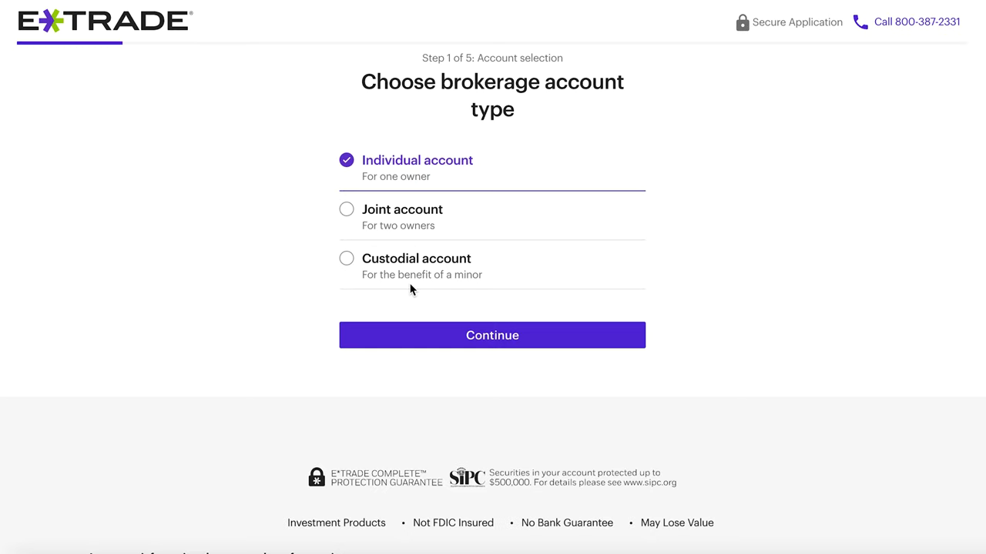
click(422, 339)
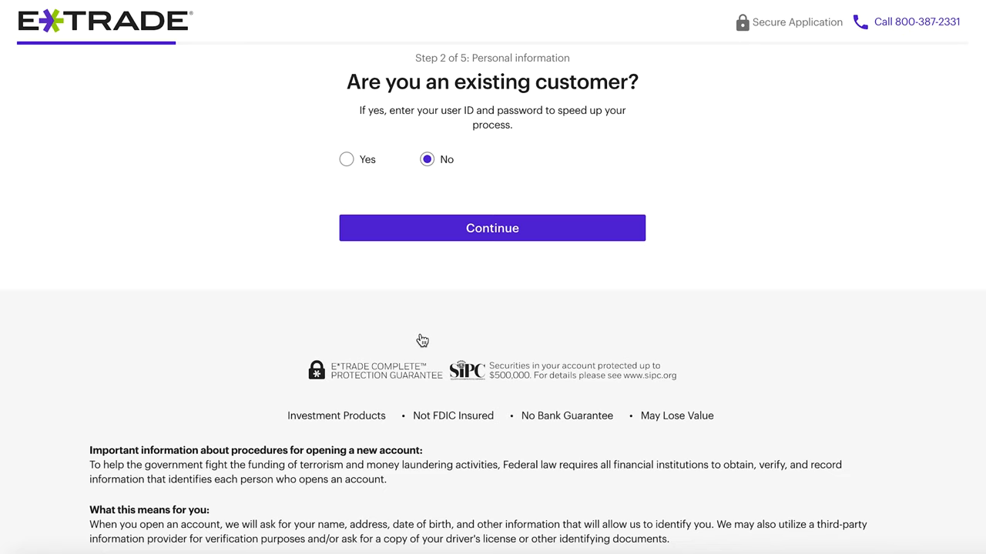
click(517, 231)
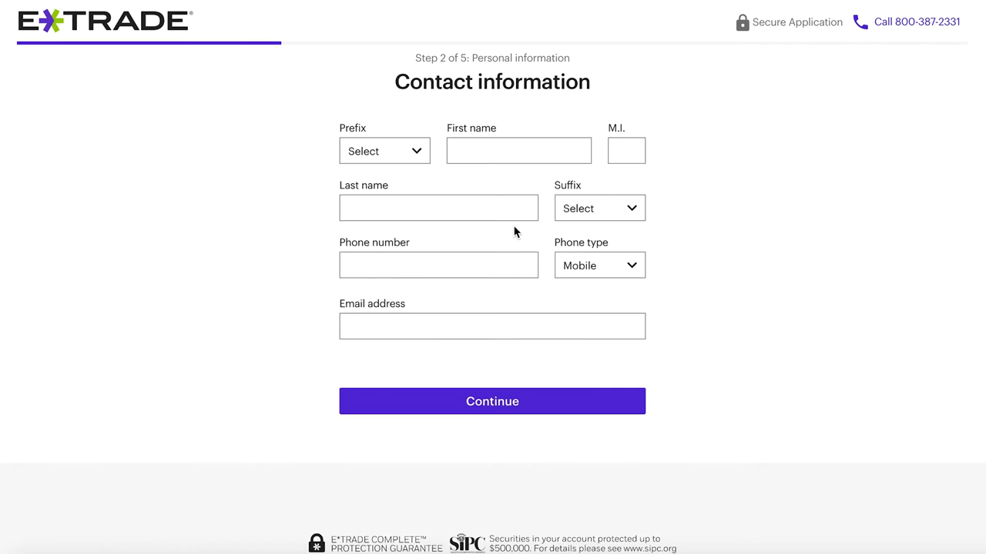
- Fill in the first name, middle initial, last name, phone number and e-mail, then submit
click(488, 154)
text(My)
key(Tab)
text(M)
key(Tab)
text(Name)
click(457, 262)
text(123-456)
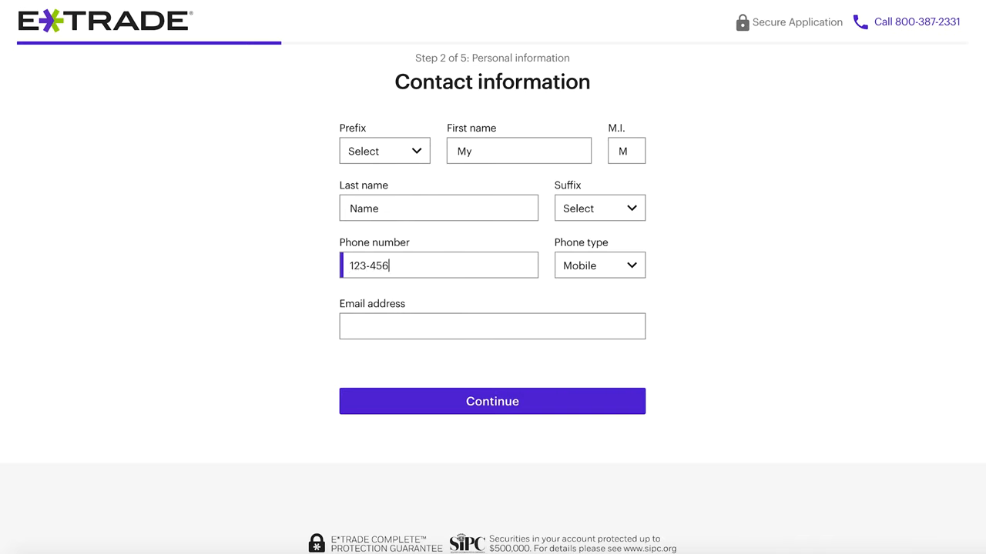
text(-7890)
click(440, 319)
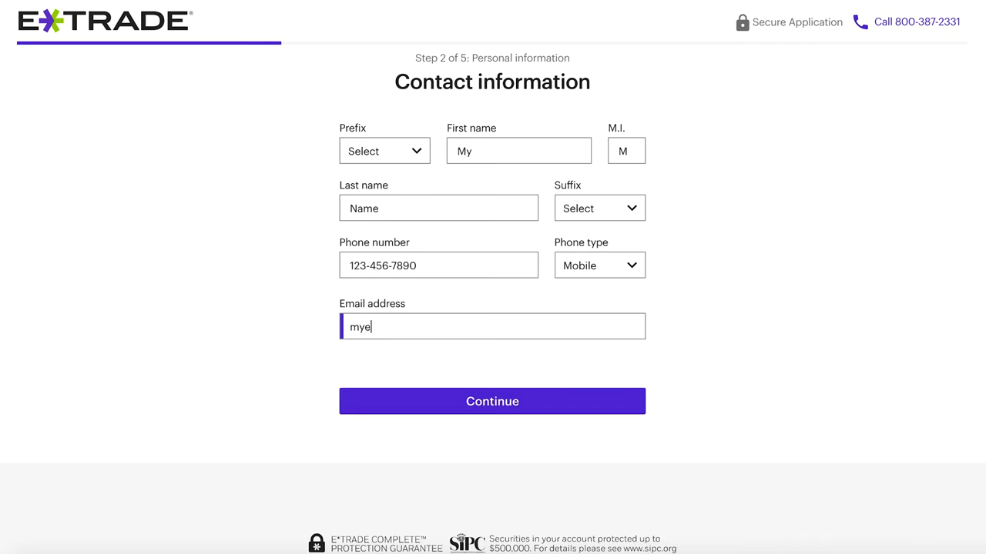
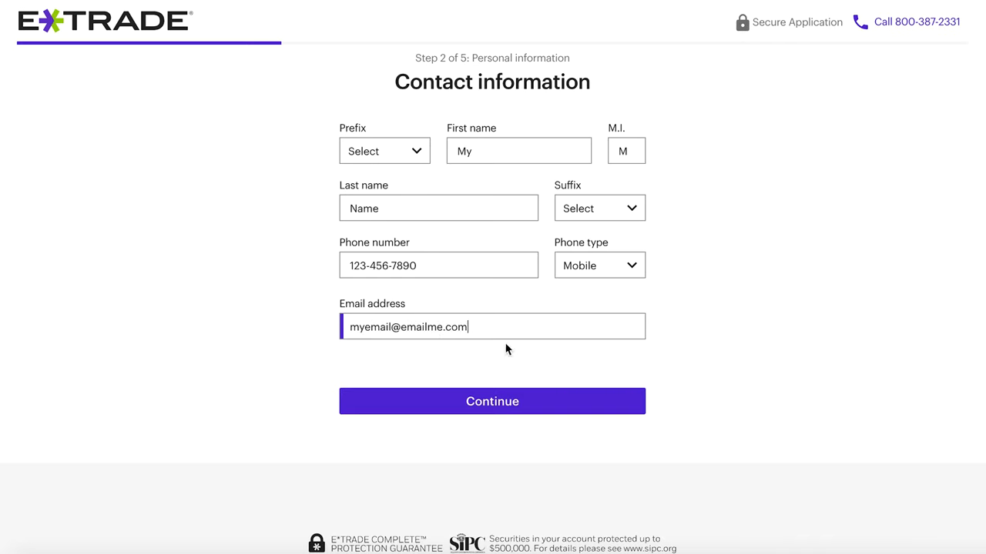
click(549, 402)
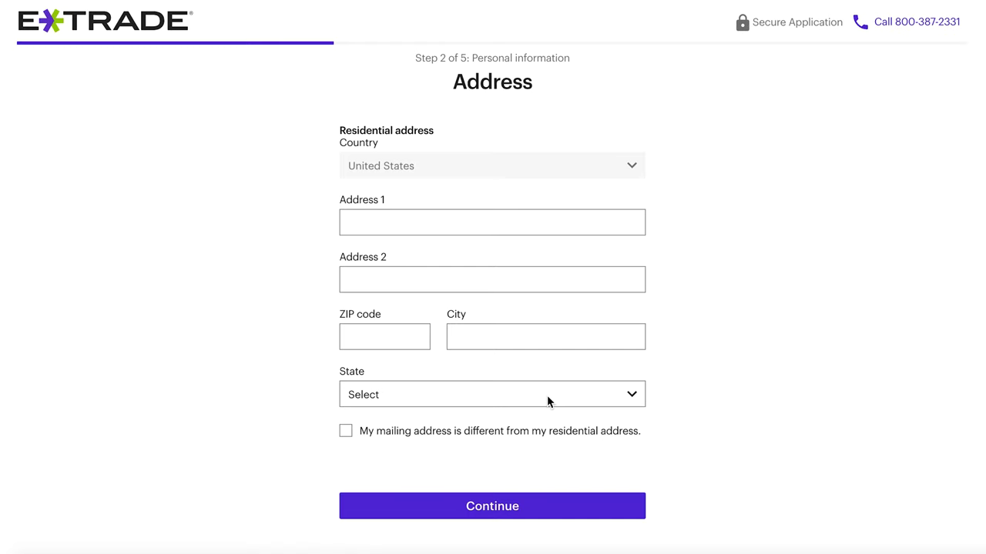
- Enter the residential street address and ZIP code so city and state fill in, then submit
click(449, 228)
text(123 Main St)
click(405, 347)
text(12345)
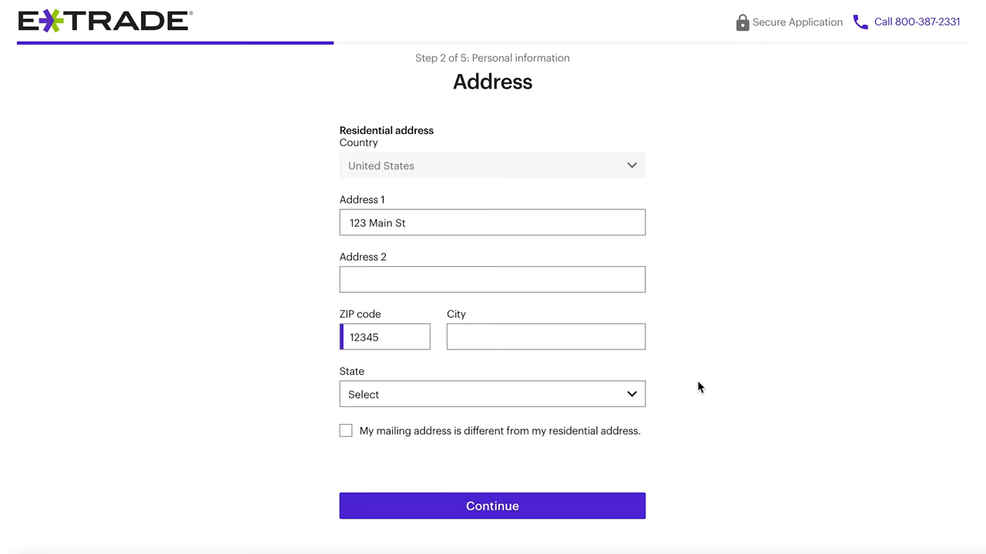
click(730, 383)
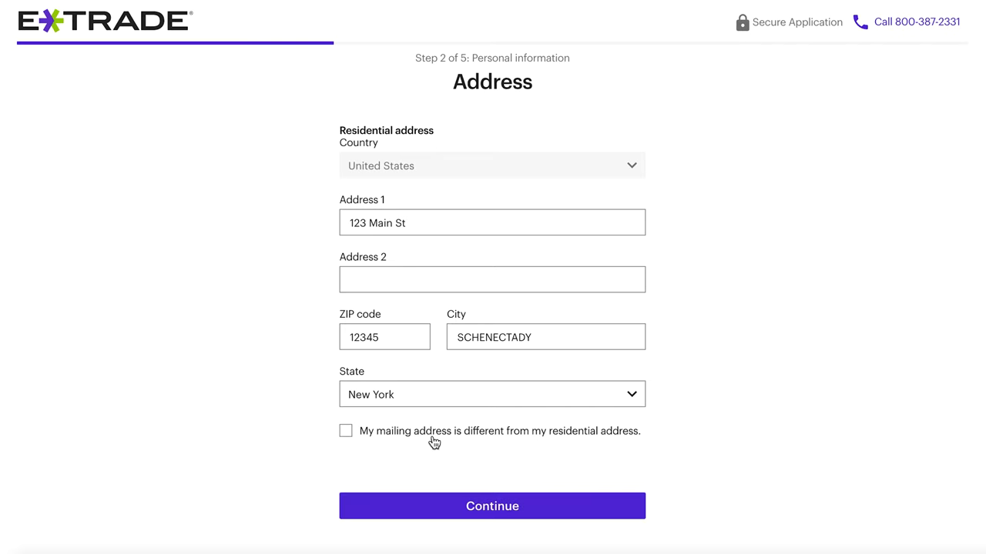
click(472, 508)
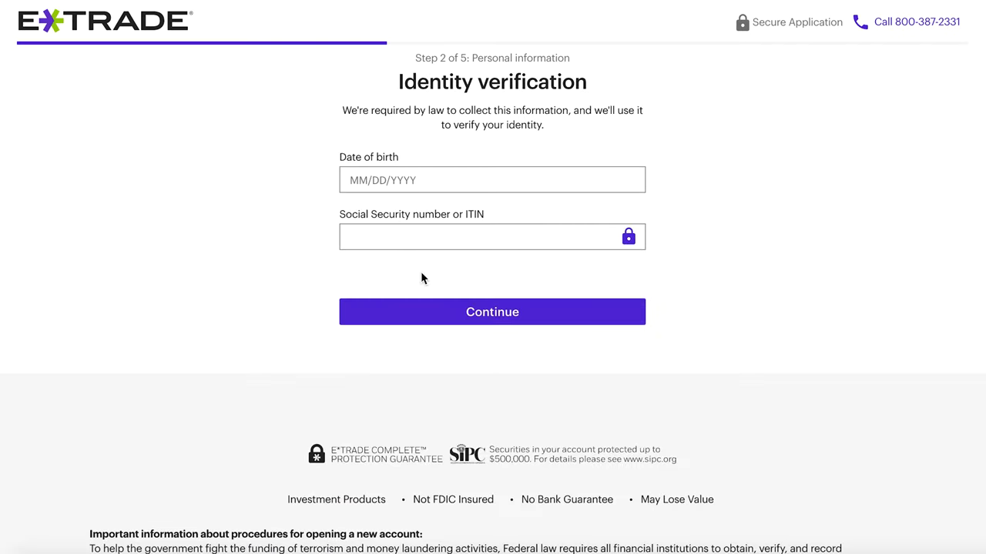
click(387, 181)
- Enter the date of birth and Social Security number and submit identity verification
text(01/01)
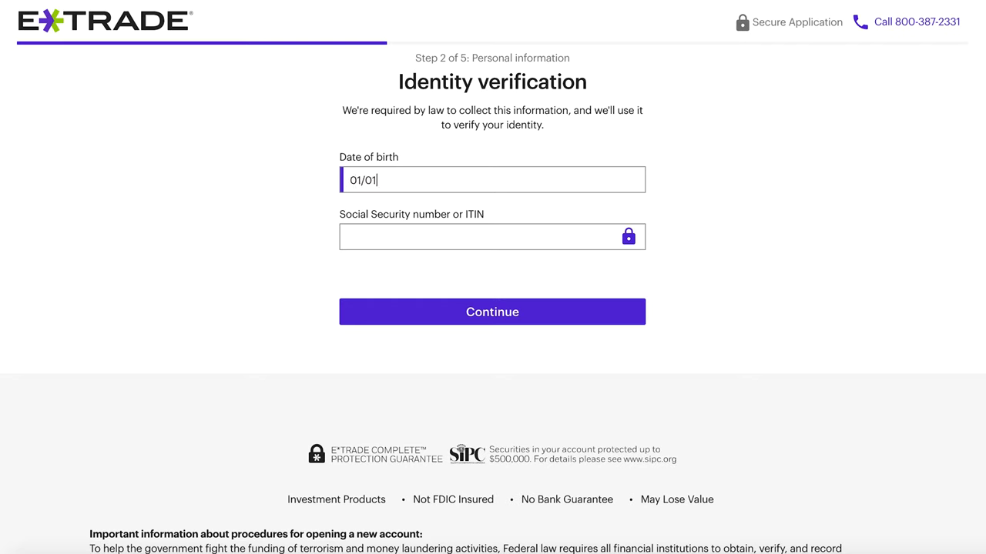
text(/1990)
key(Tab)
text(111-11-1111)
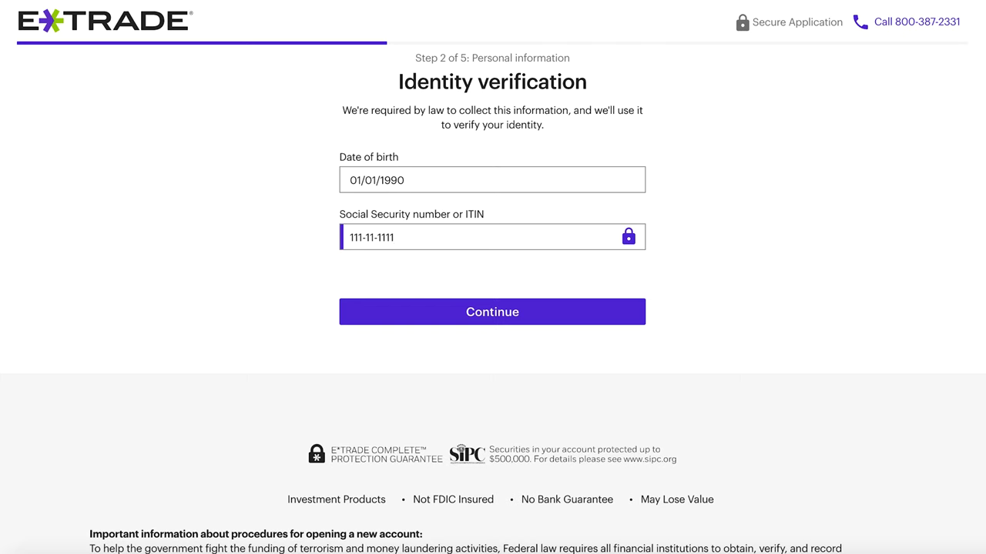
click(454, 322)
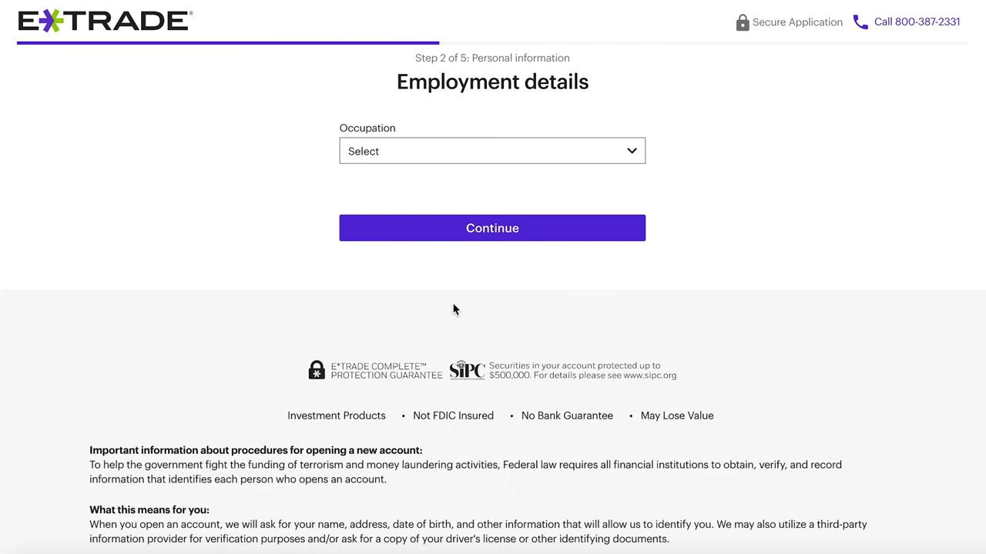
- Set the occupation to Accounting, Auditing and enter the employer's name
click(476, 154)
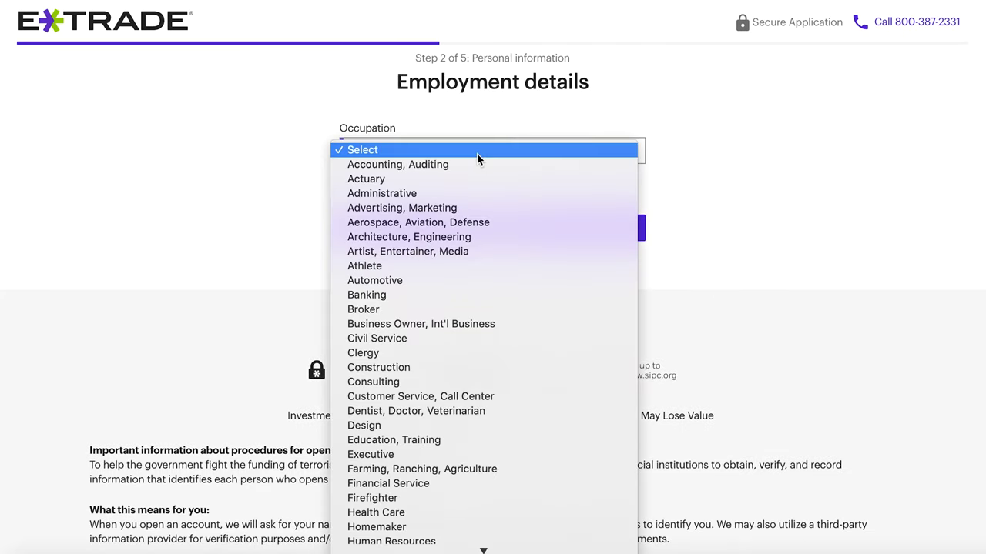
click(477, 163)
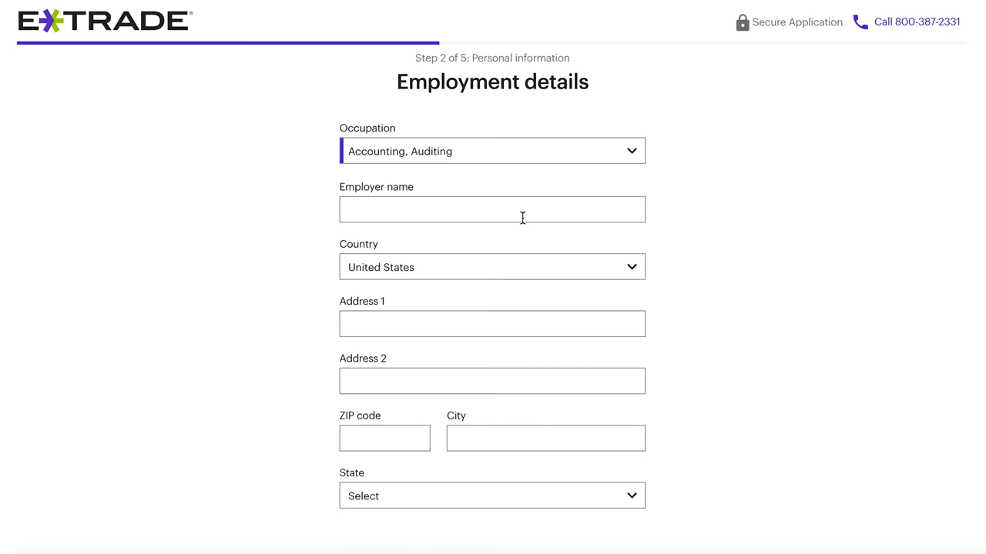
click(522, 217)
scroll(522, 218, down, 3)
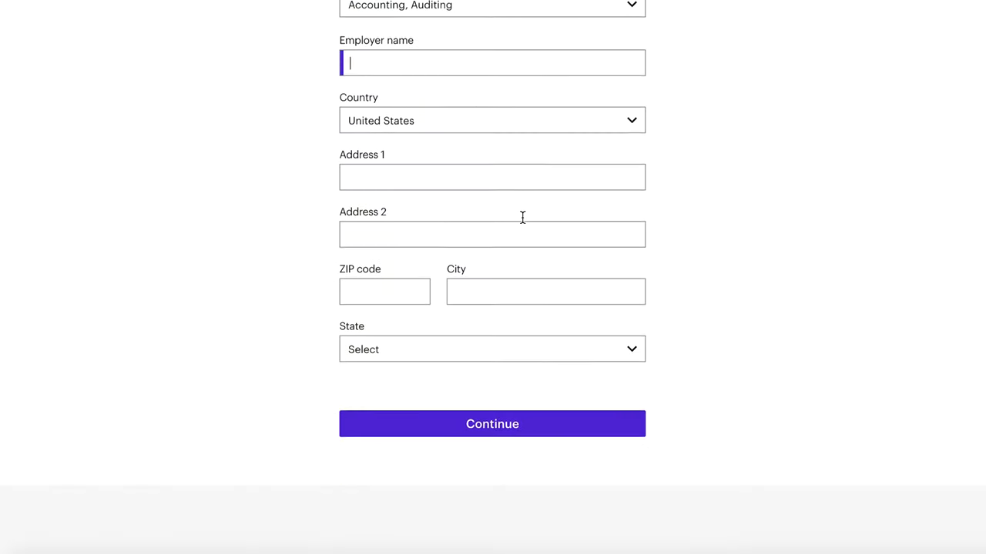
text(Bob's bakery)
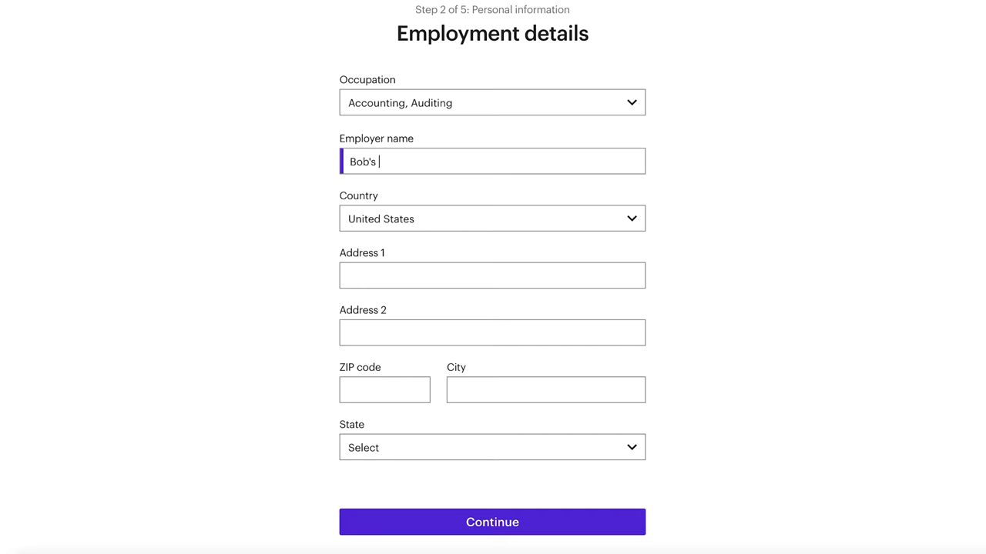
- Enter the employer's street address and ZIP code, then submit the employment details
click(493, 285)
text(123 Main St)
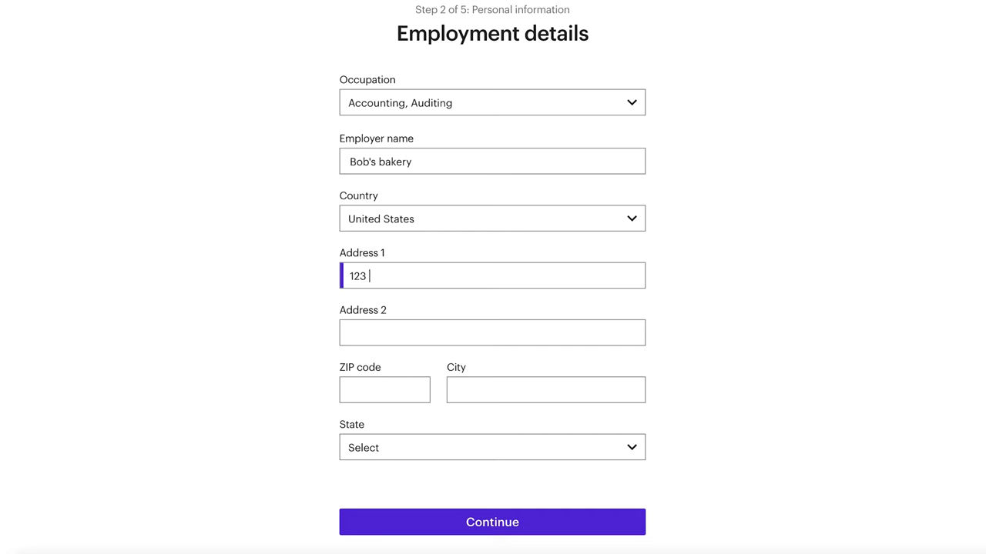
click(381, 390)
text(12345)
click(484, 389)
text(Ne)
key(BackSpace)
key(BackSpace)
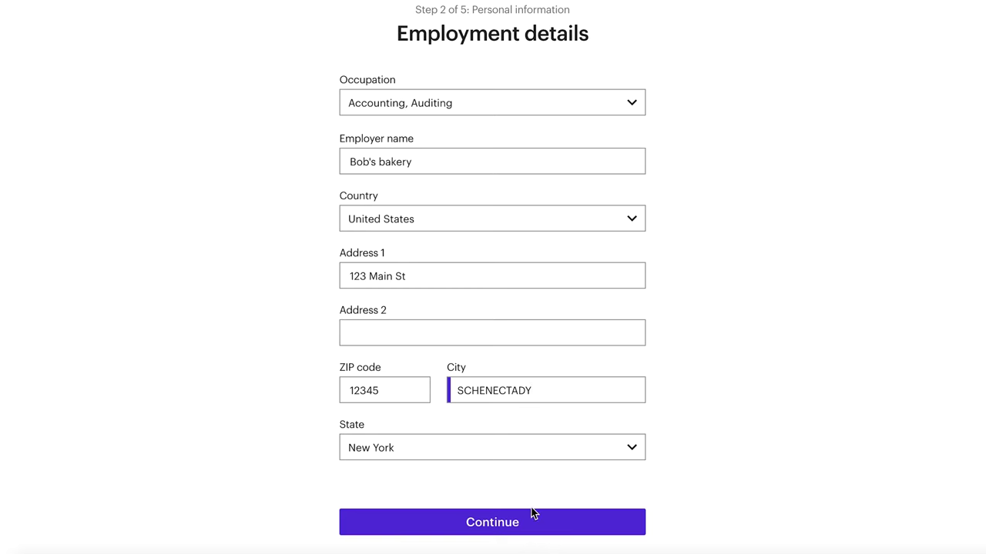
click(532, 512)
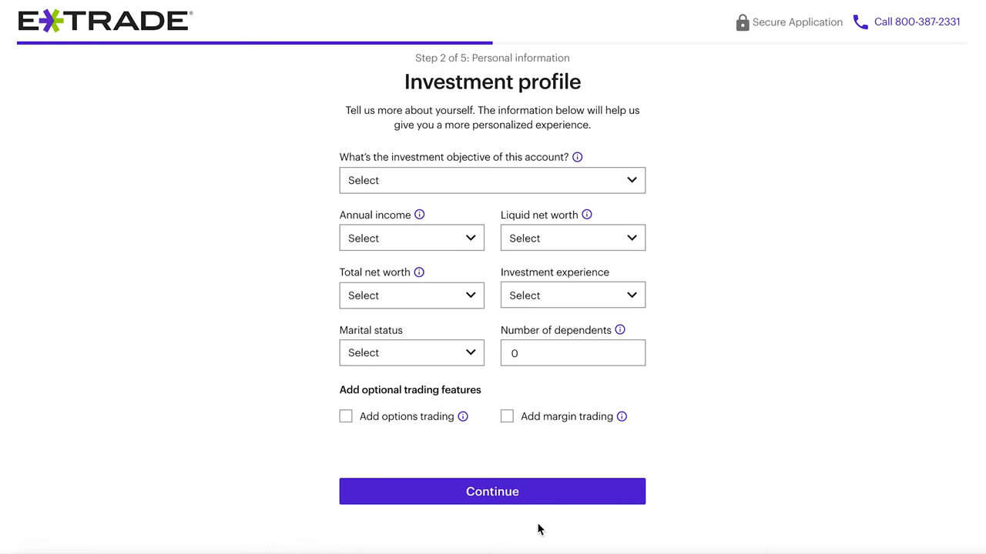
click(475, 180)
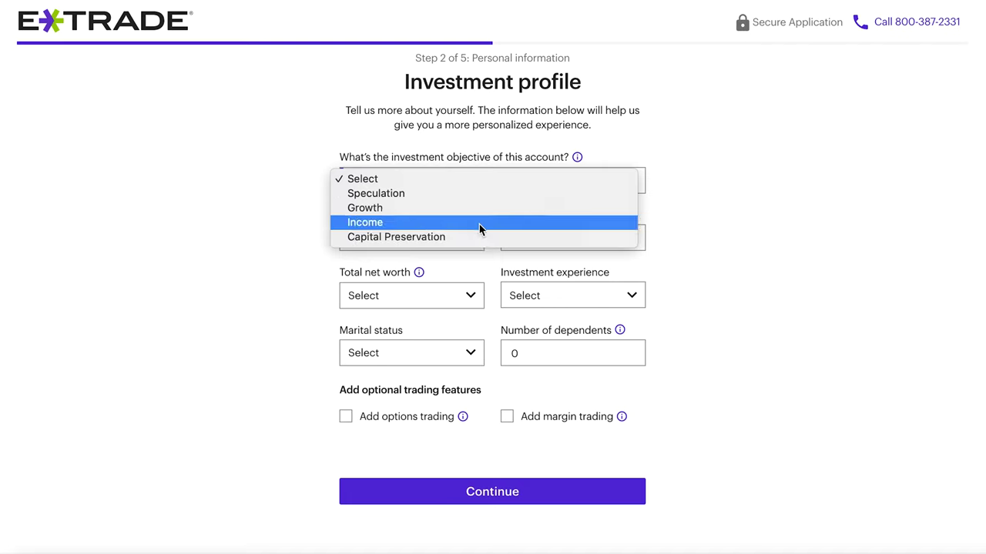
- Choose Growth as the objective and $50,000-$99,999 for annual income and liquid net worth
click(482, 209)
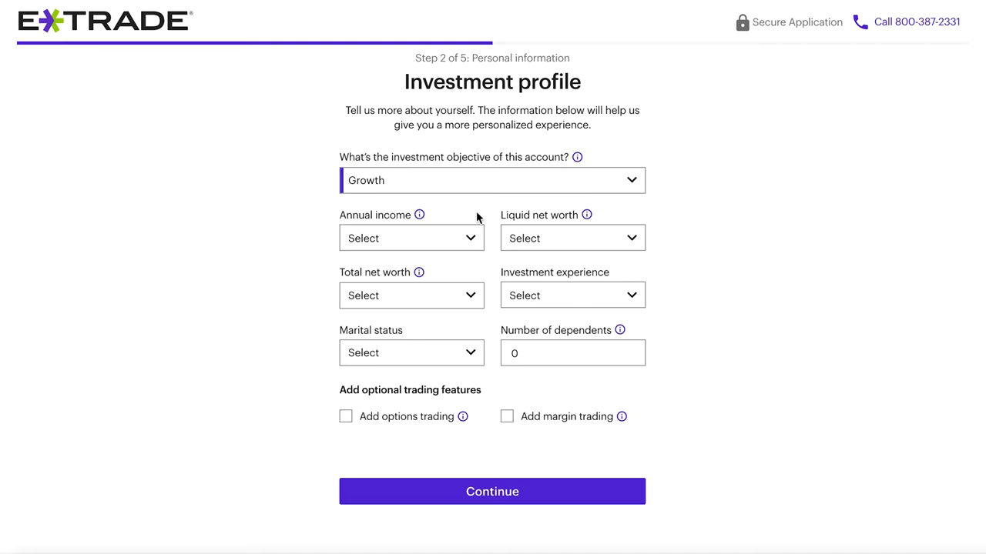
click(453, 238)
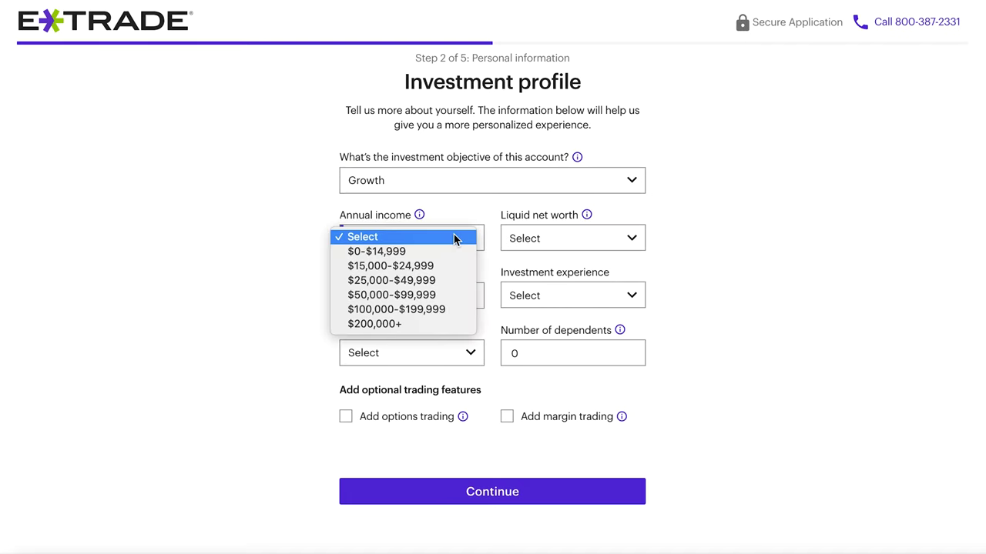
click(454, 299)
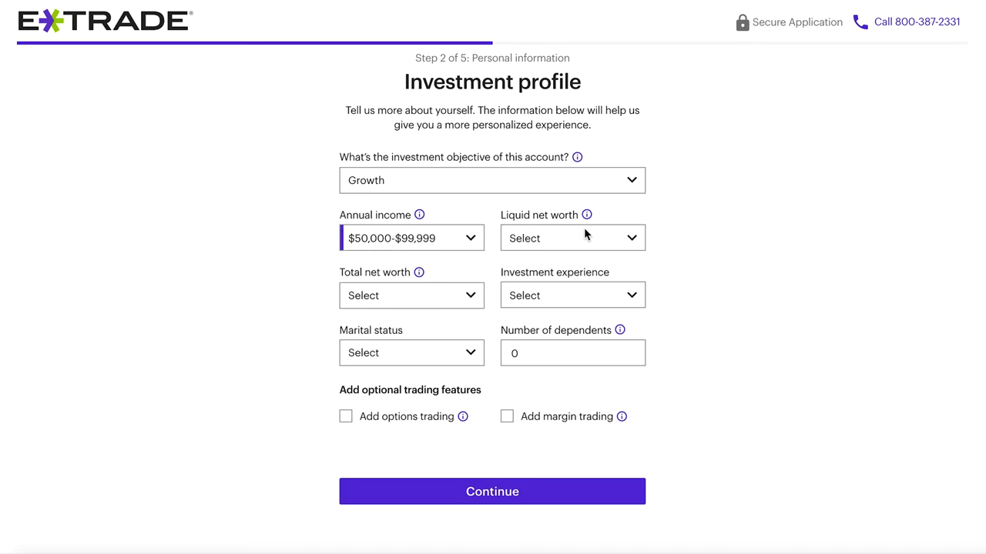
click(584, 229)
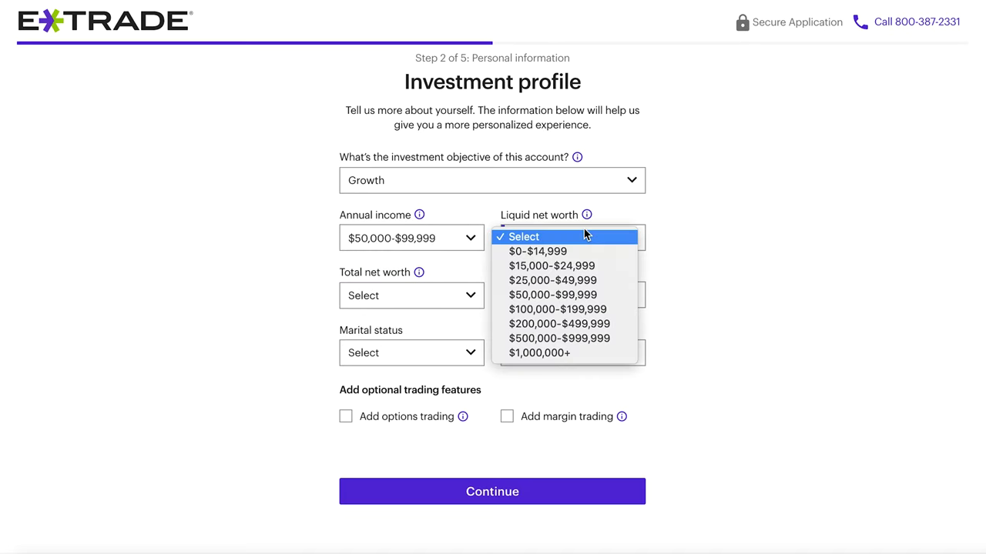
click(583, 297)
- Set total net worth to $50,000-$99,999, investment experience to Good, and marital status to Single
click(481, 296)
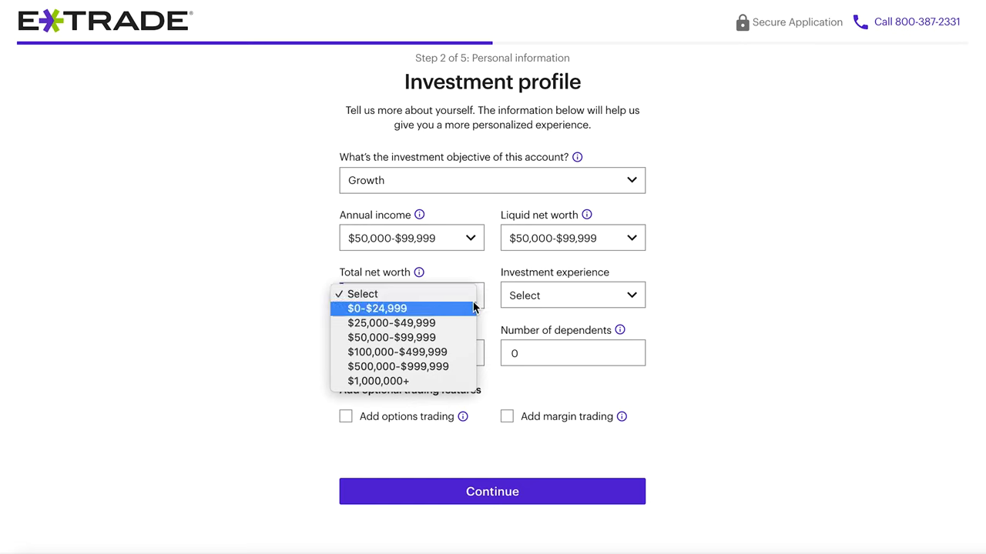
click(424, 339)
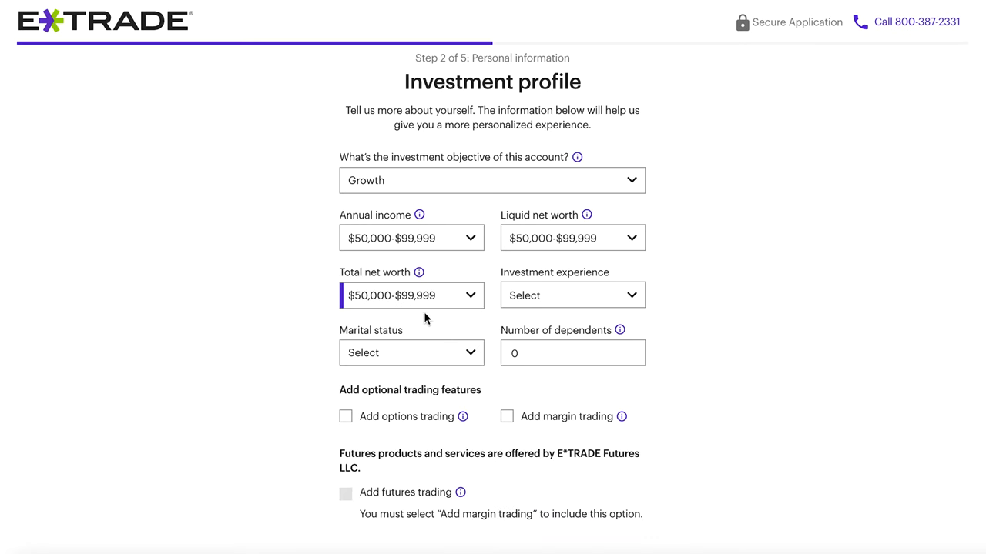
click(419, 273)
click(630, 296)
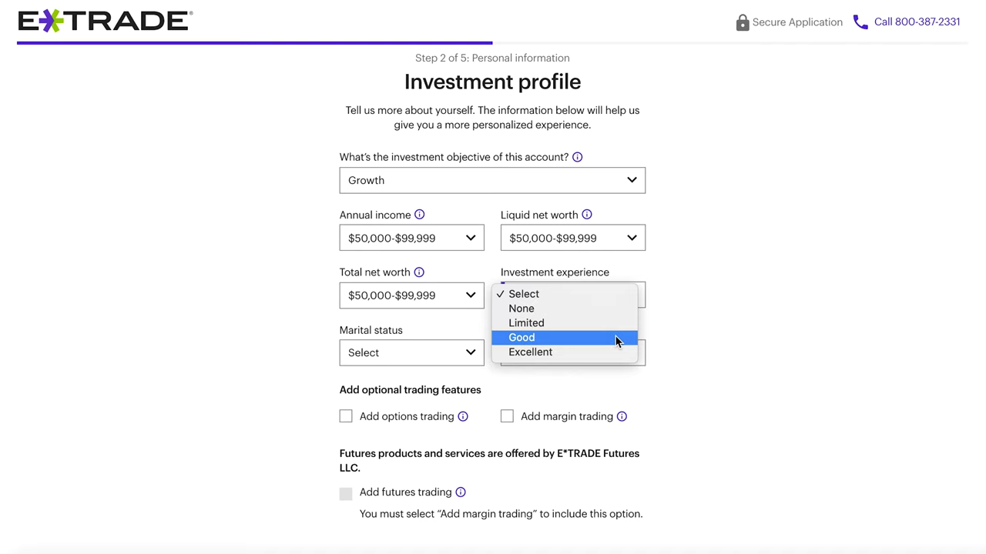
click(615, 337)
click(436, 359)
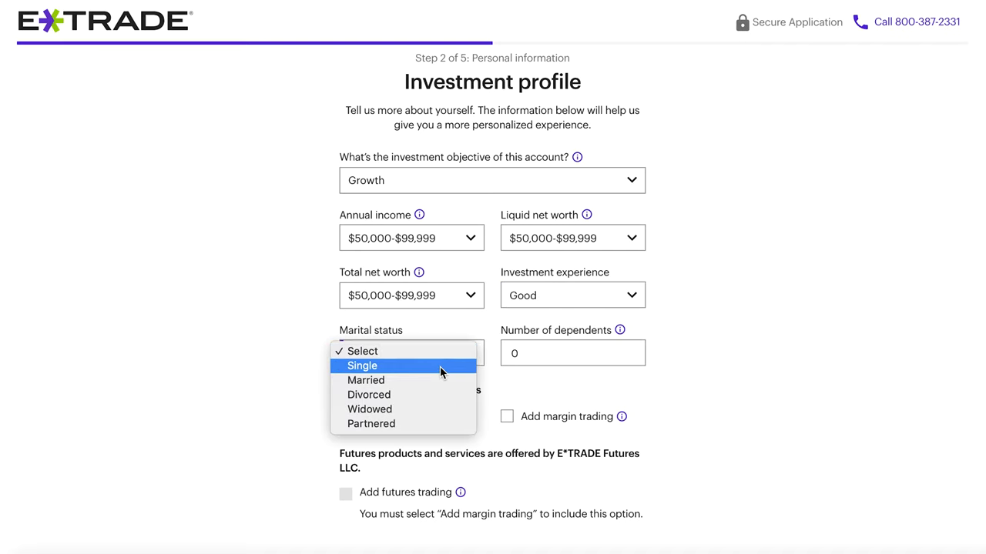
click(377, 366)
scroll(553, 349, down, 1)
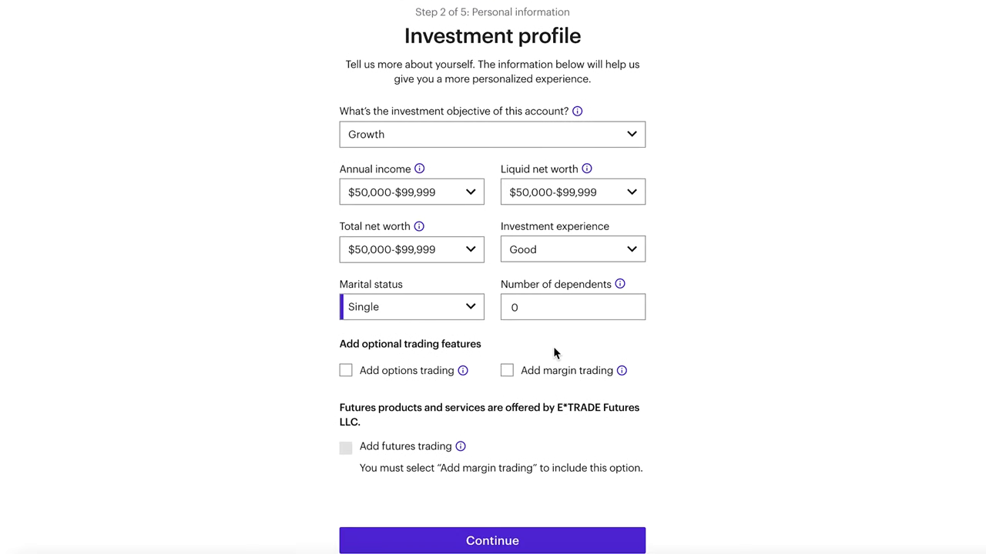
mouse_move(462, 375)
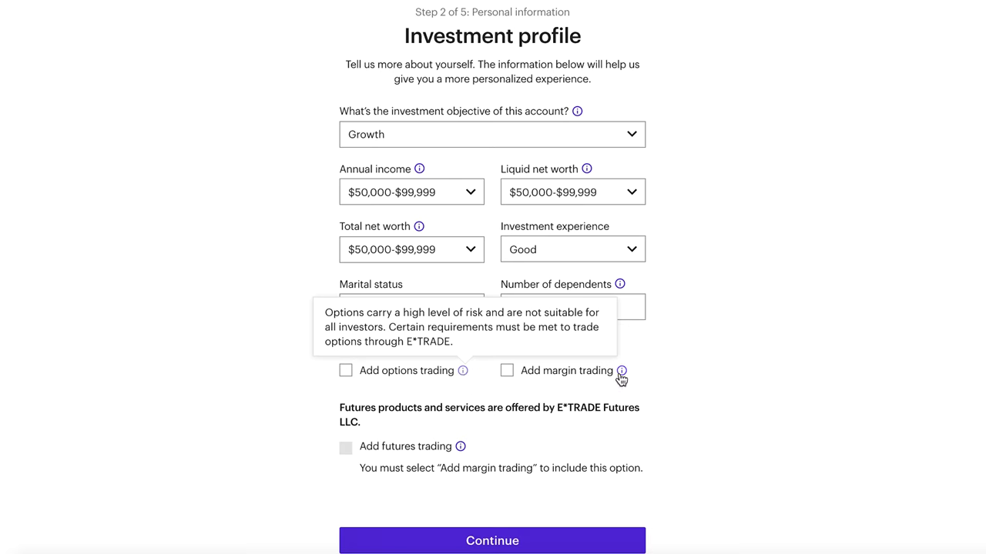
mouse_move(622, 376)
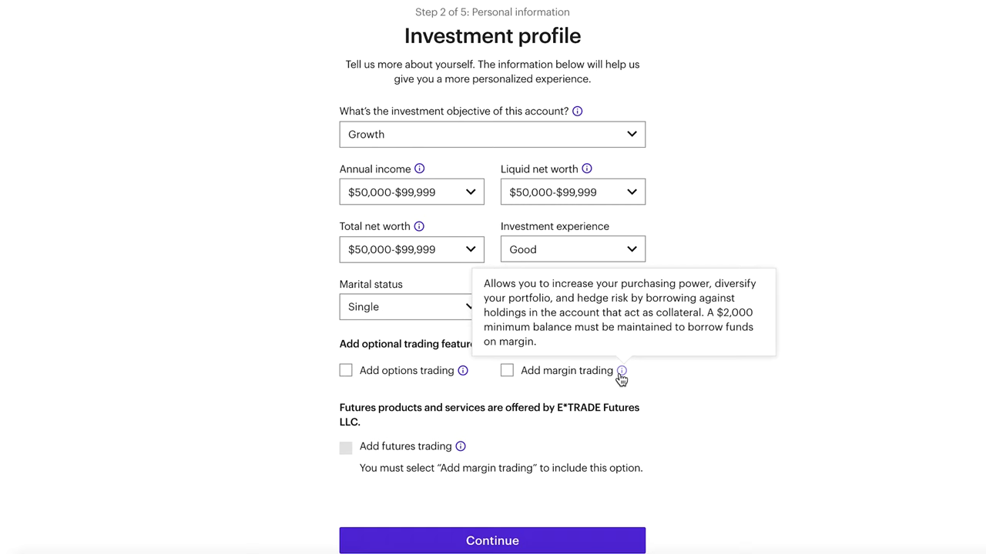
scroll(783, 431, down, 1)
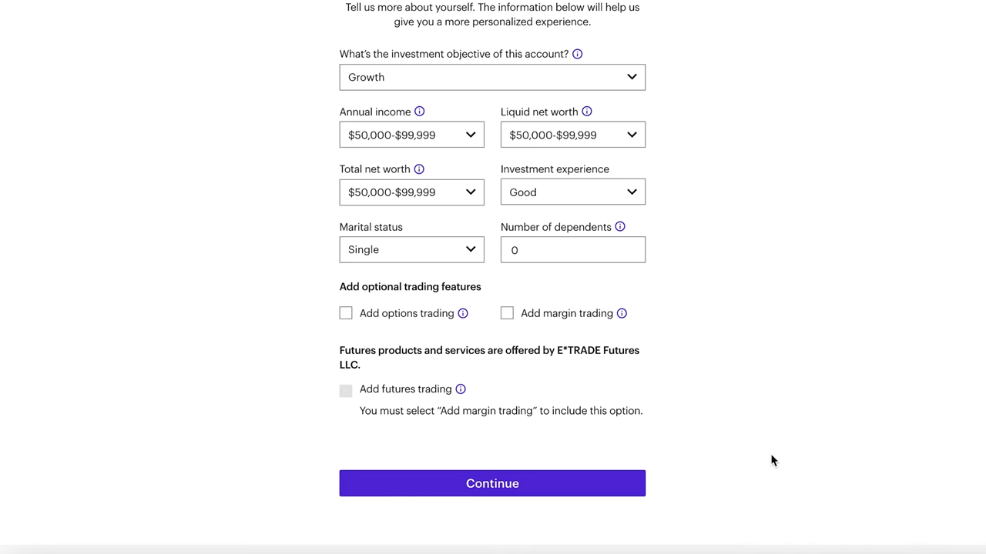
click(564, 490)
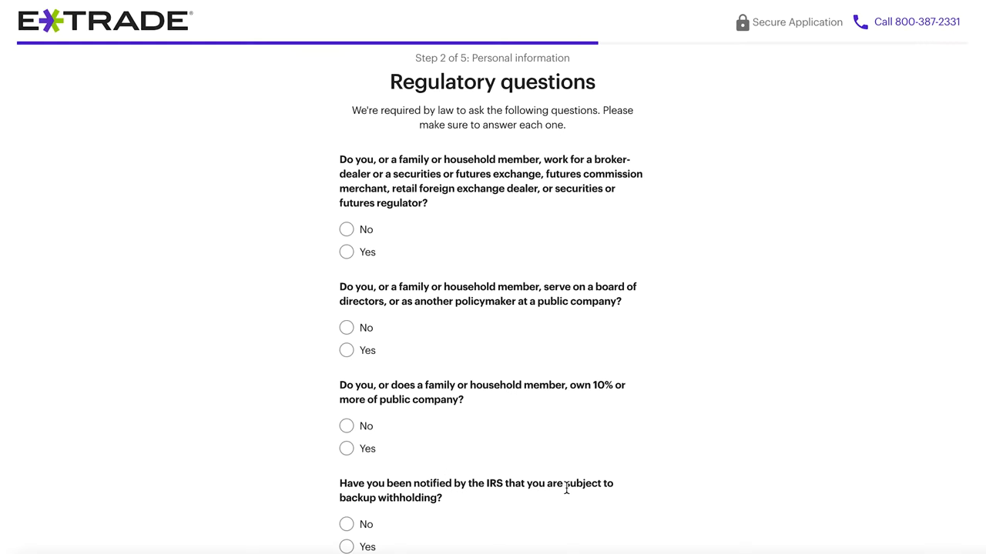
- Answer No to the broker-dealer, board, 10% ownership and backup withholding questions, then submit
scroll(528, 432, down, 1)
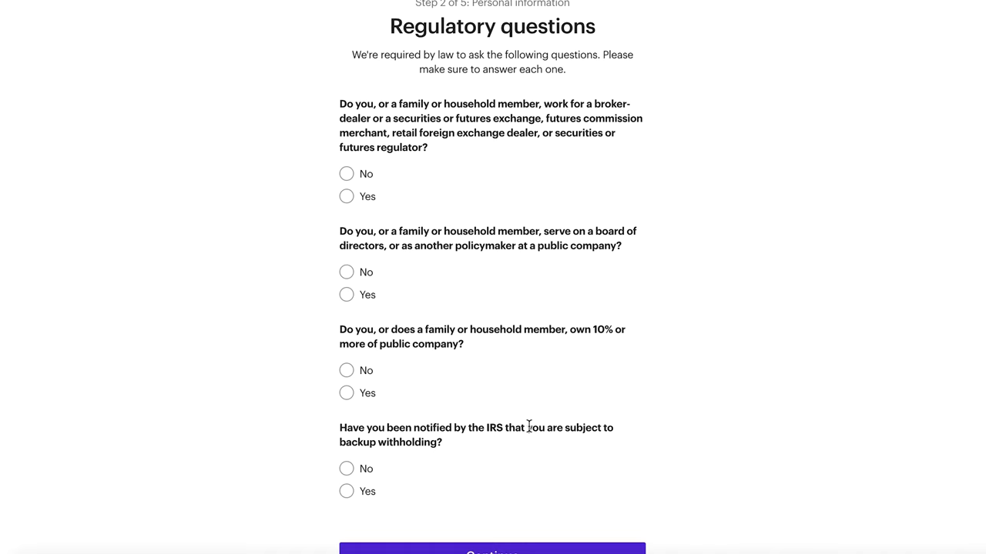
click(346, 174)
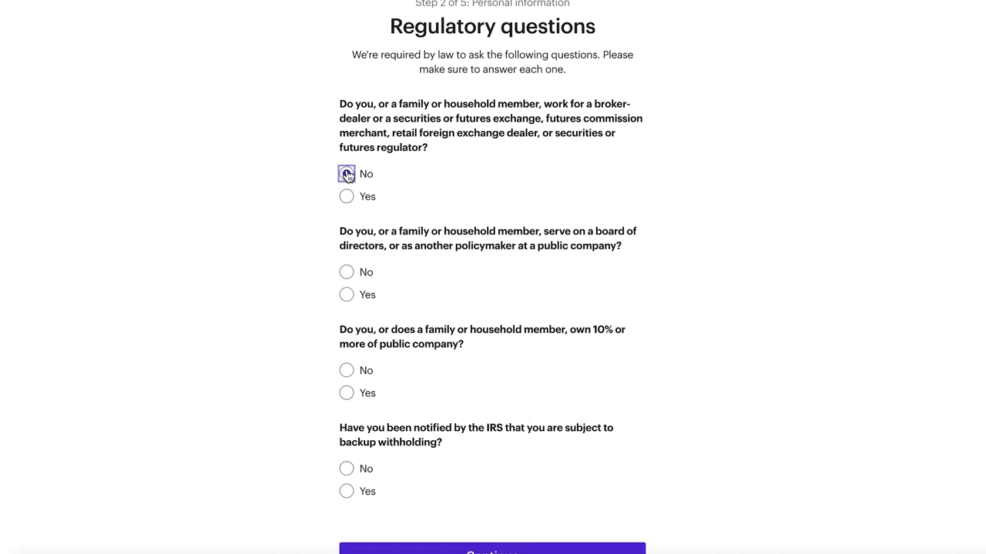
click(347, 272)
click(347, 371)
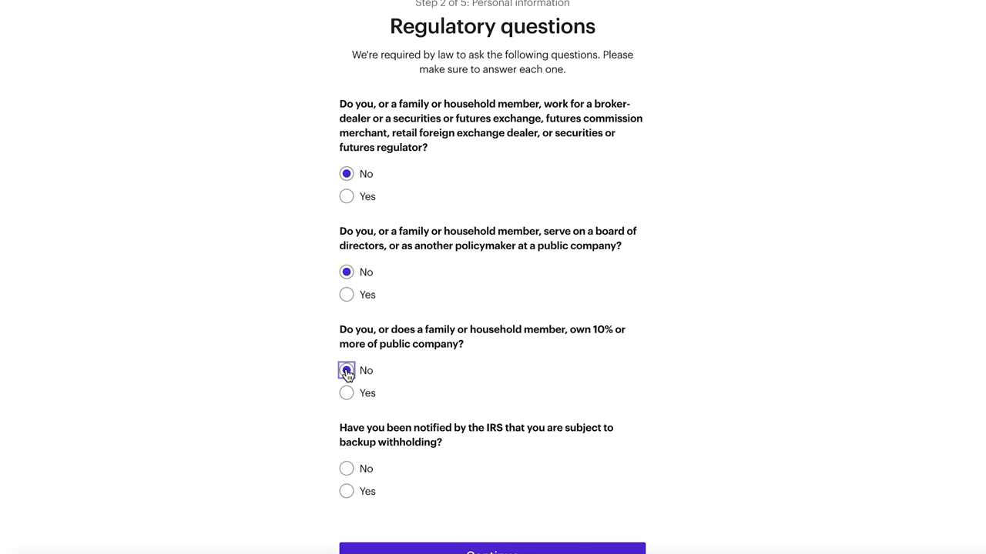
click(346, 469)
scroll(688, 493, down, 1)
click(583, 541)
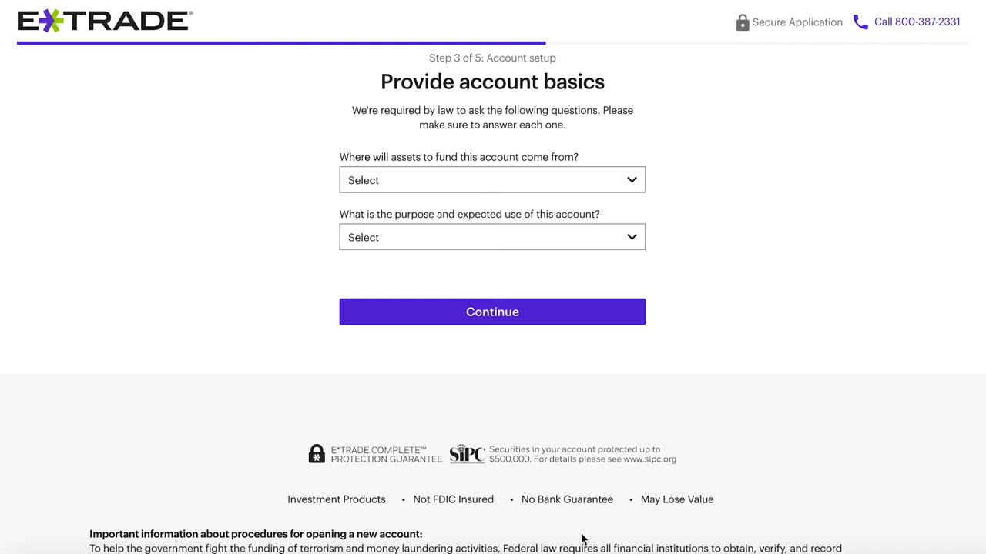
- Set the funding source to Employment income and the purpose to Learning how to invest, then continue
click(547, 182)
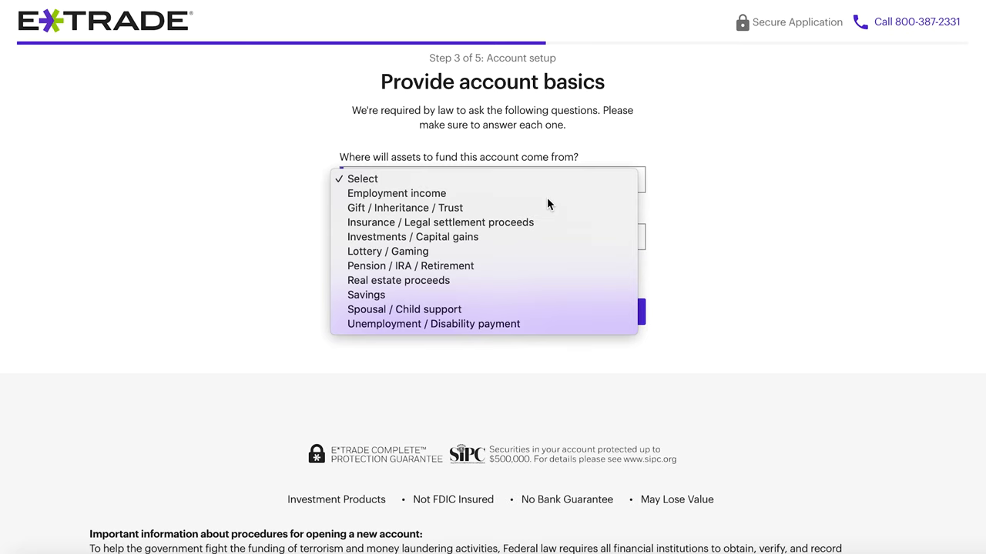
click(547, 198)
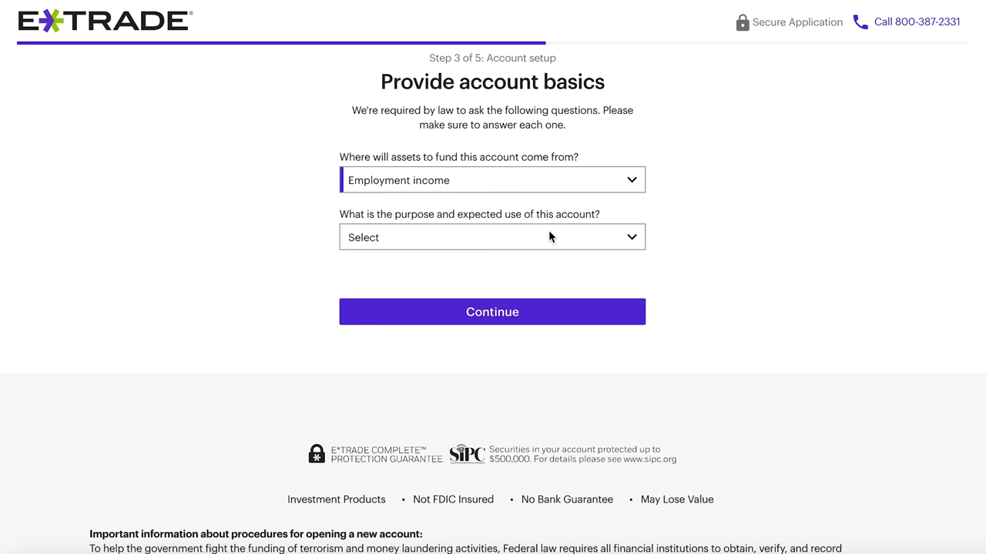
click(549, 236)
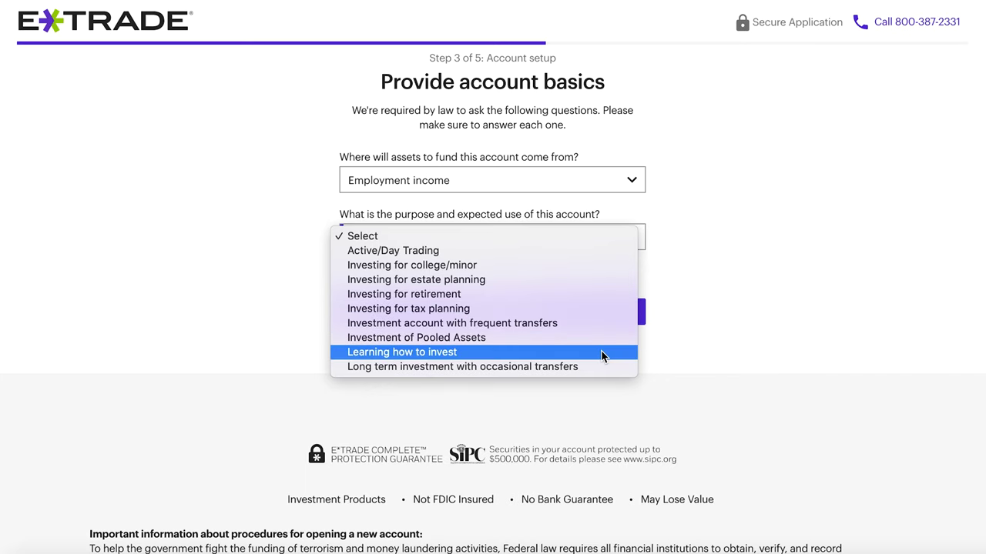
click(472, 354)
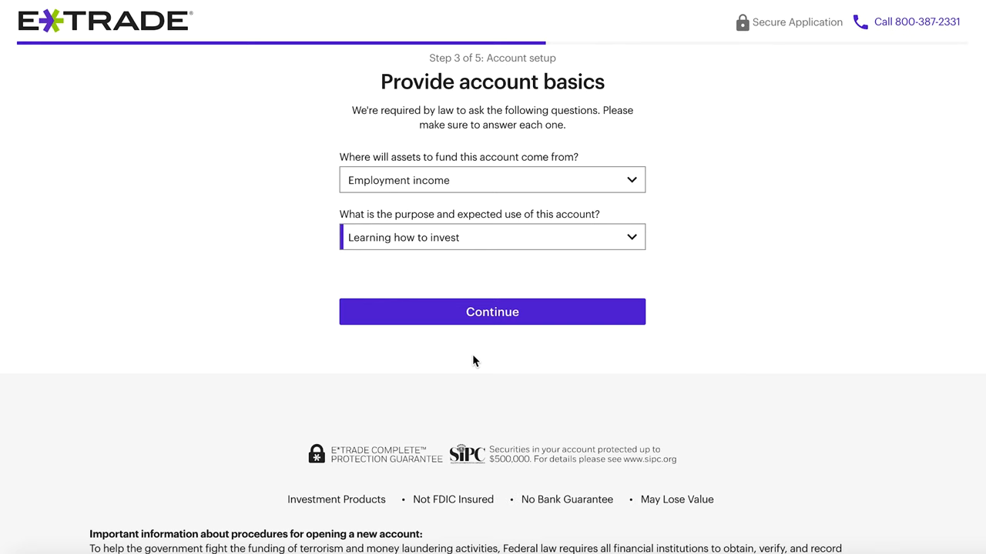
click(462, 314)
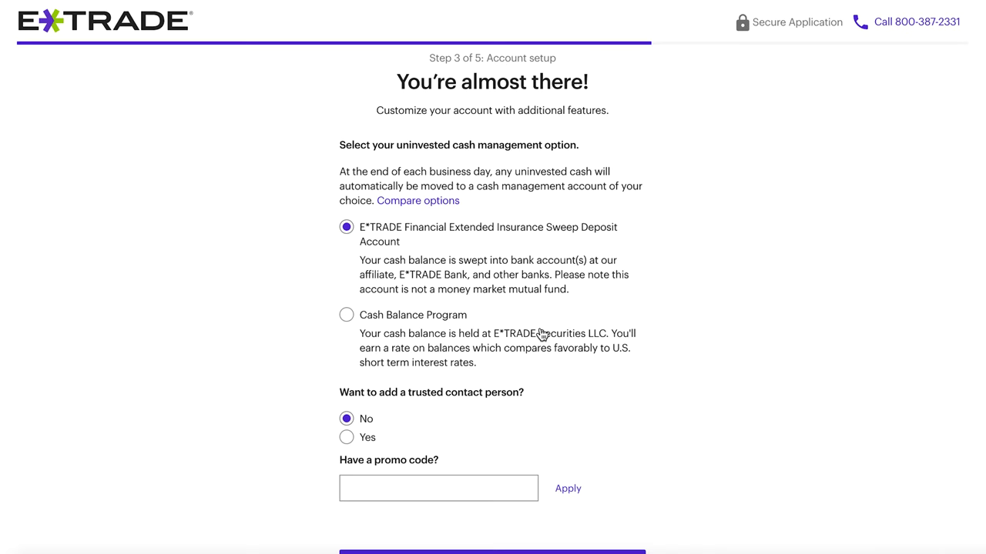
- Keep the Extended Insurance Sweep Deposit Account and no trusted contact, then continue
scroll(542, 335, down, 1)
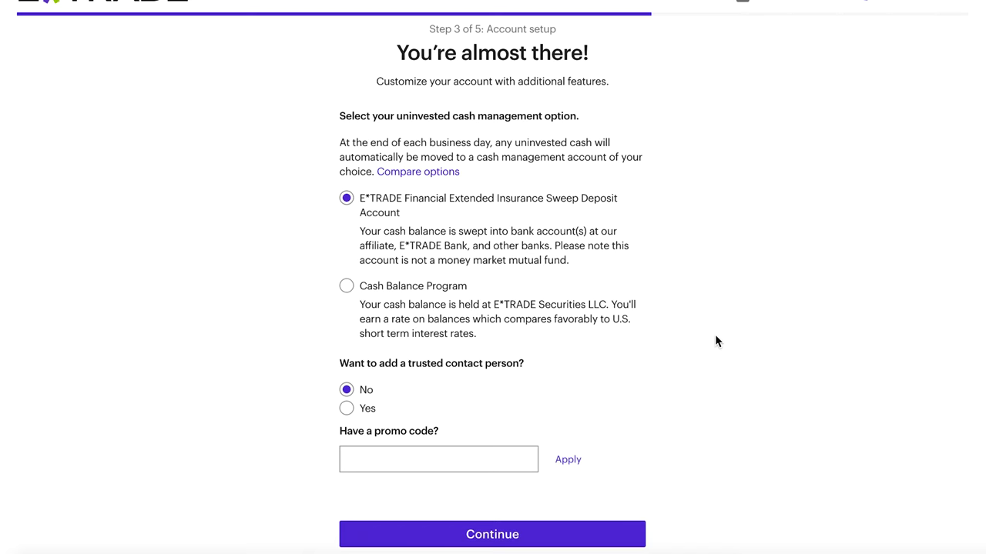
scroll(715, 336, down, 2)
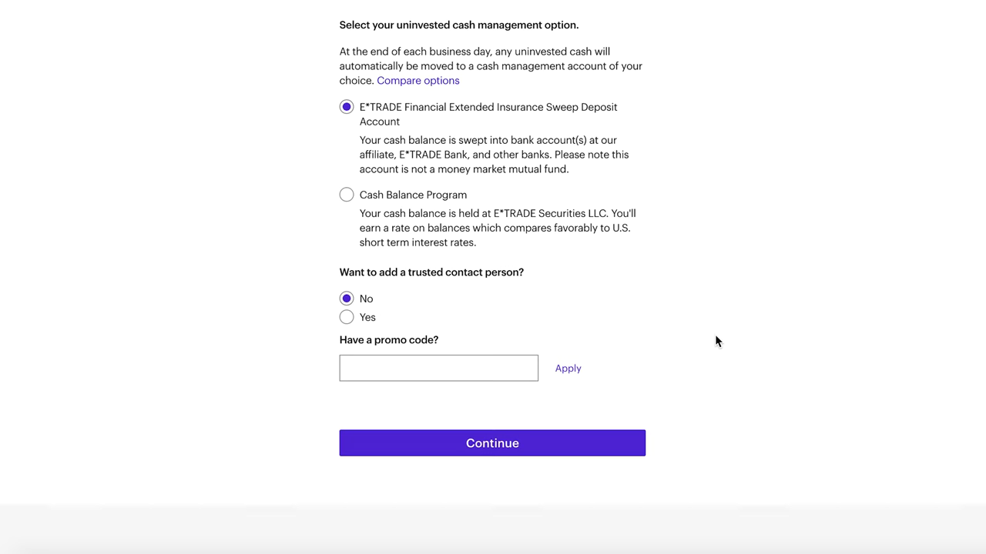
click(630, 447)
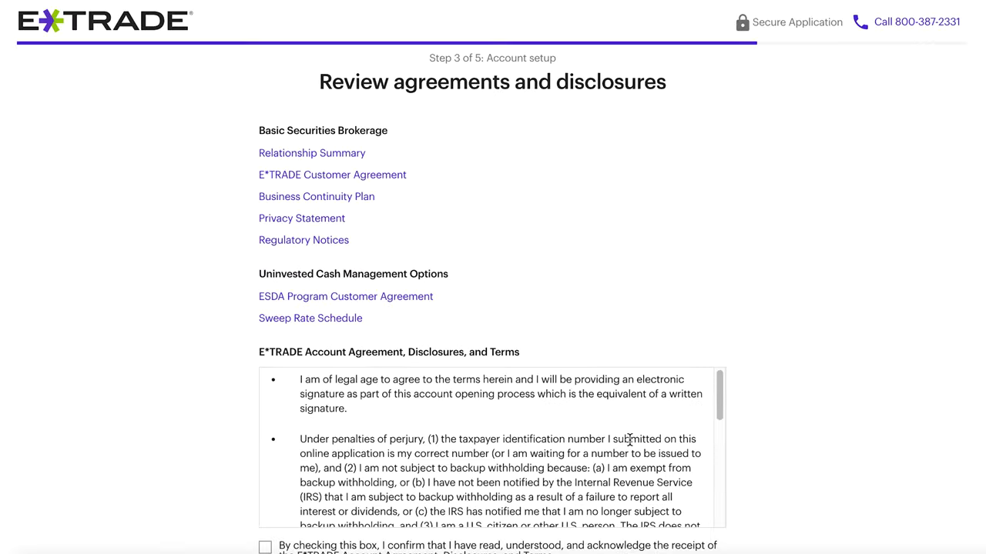
- Tick the account agreement and Electronic Delivery Disclosure acknowledgments and continue to user ID creation
scroll(698, 295, down, 2)
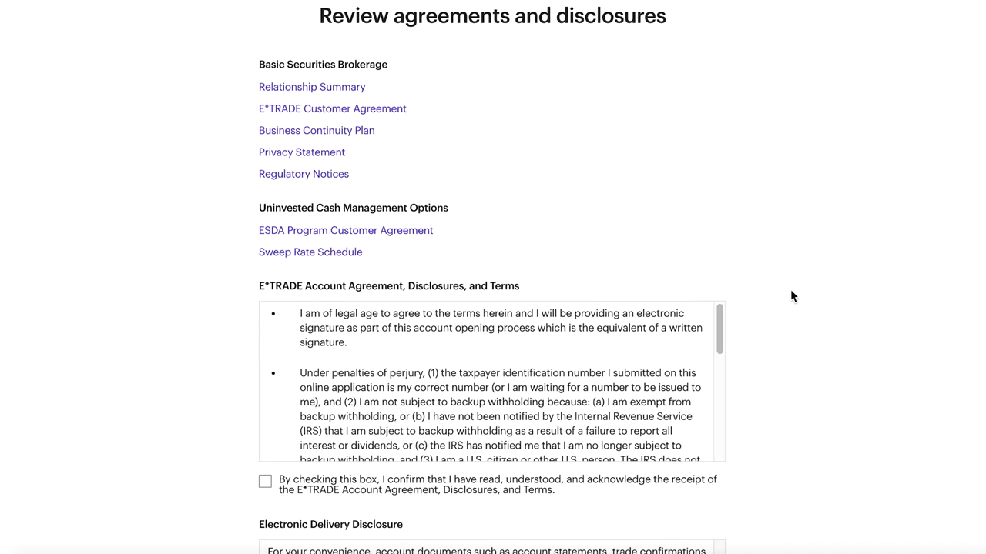
scroll(790, 296, down, 5)
scroll(790, 292, down, 1)
click(265, 127)
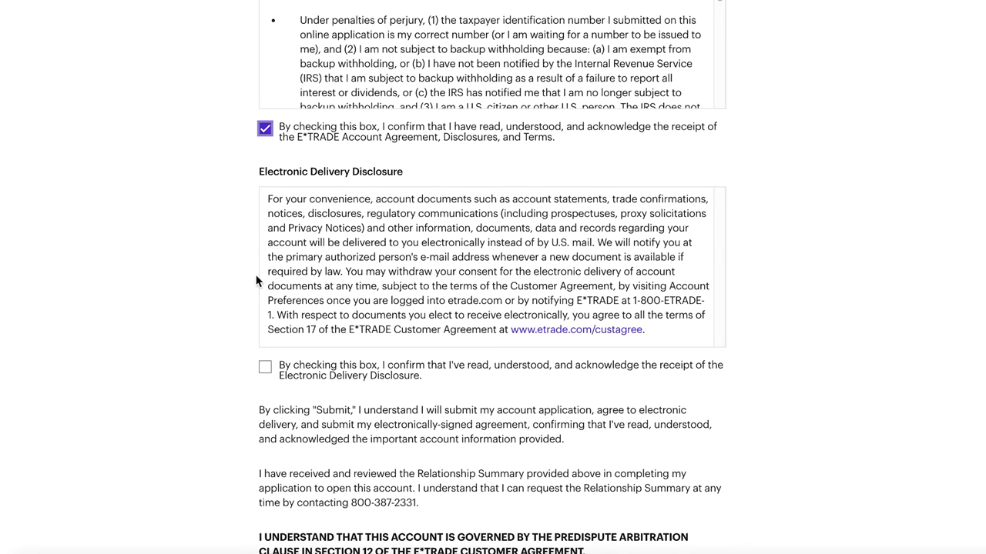
click(265, 368)
scroll(265, 379, down, 1)
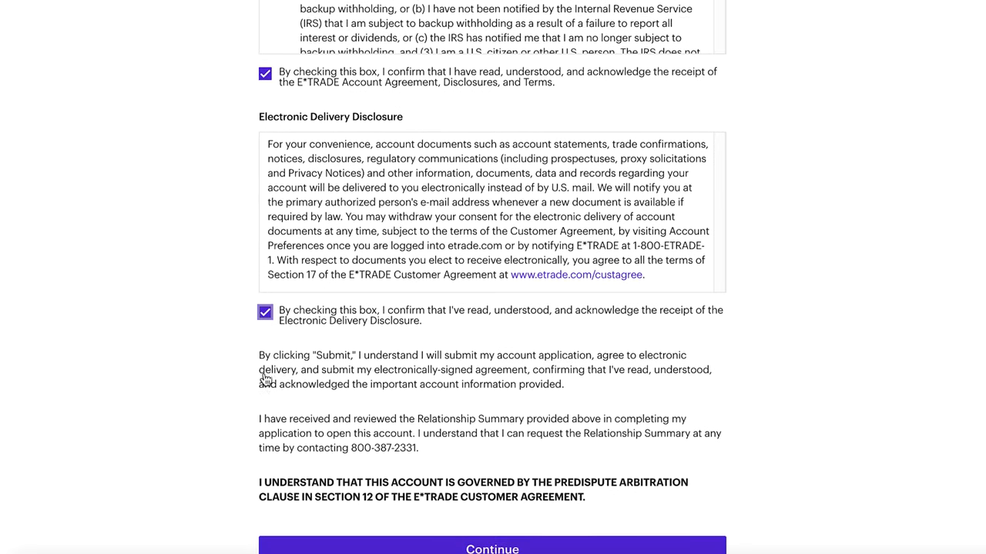
scroll(265, 379, down, 1)
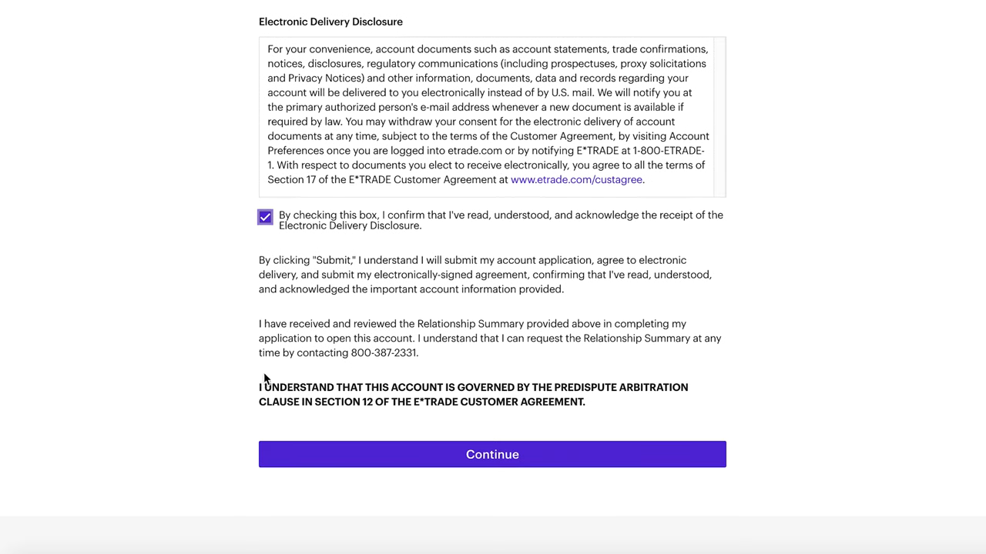
click(278, 449)
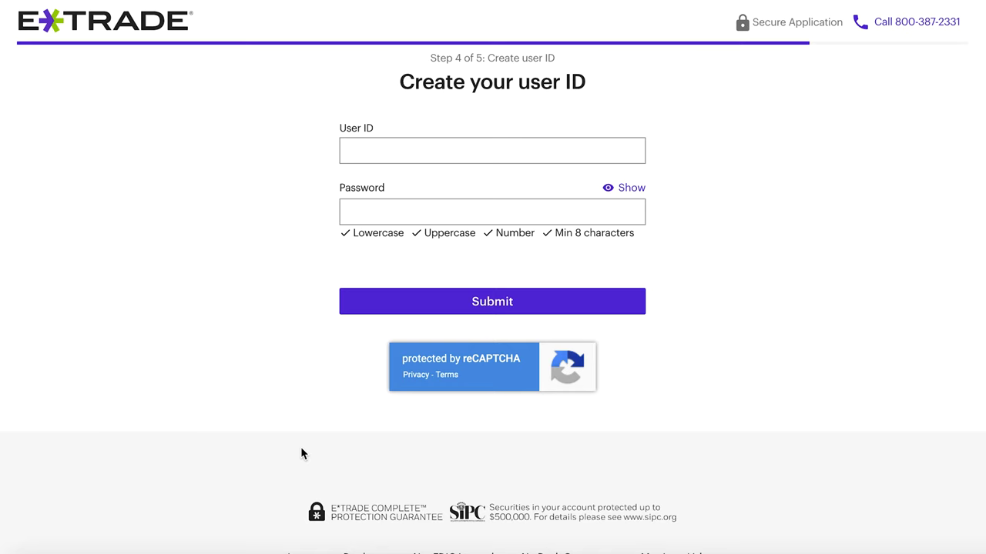
scroll(301, 454, down, 2)
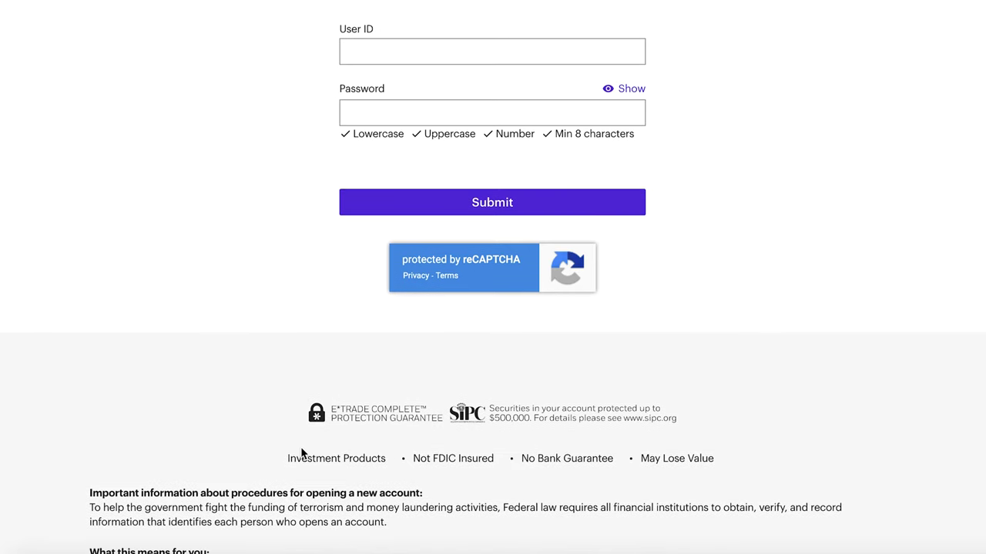
drag(273, 406, 754, 460)
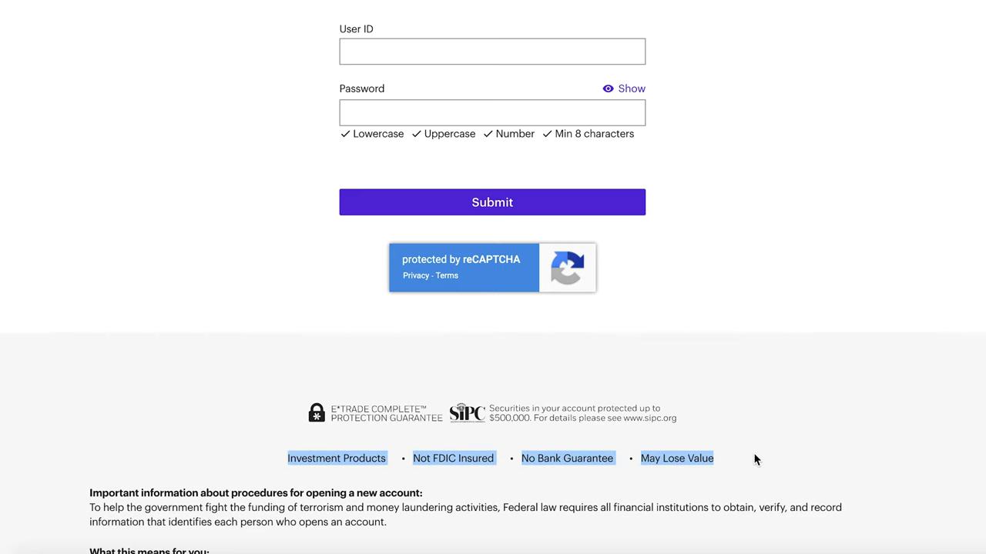
click(708, 432)
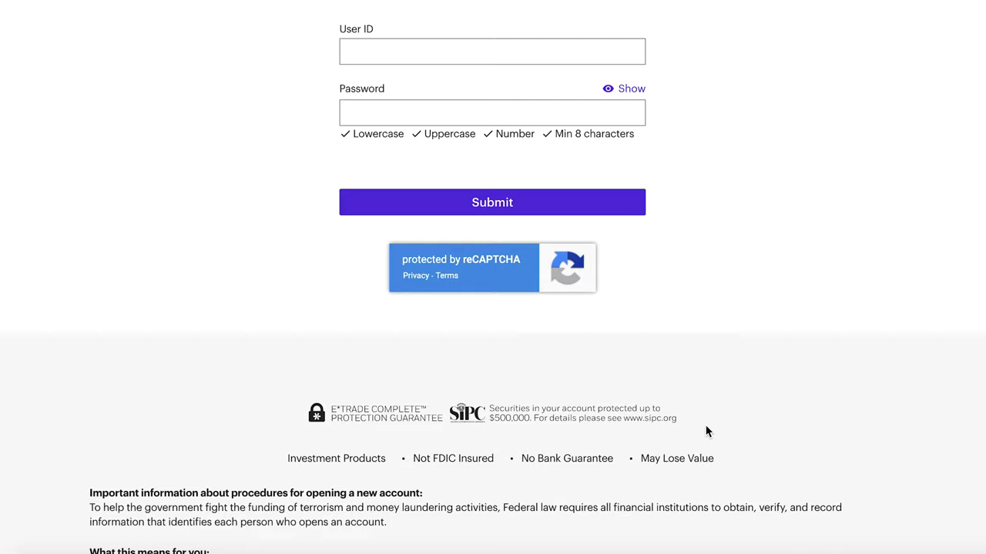
scroll(708, 432, down, 3)
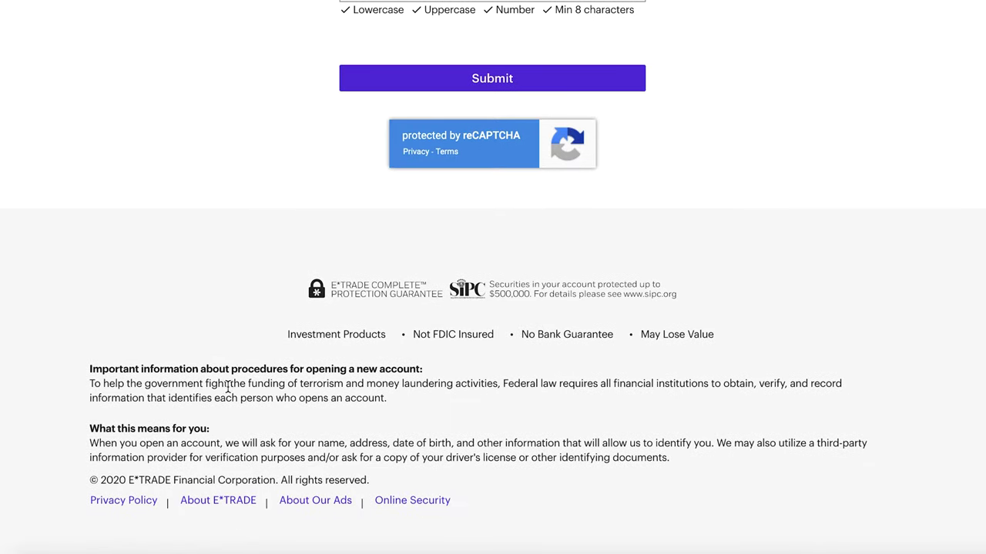